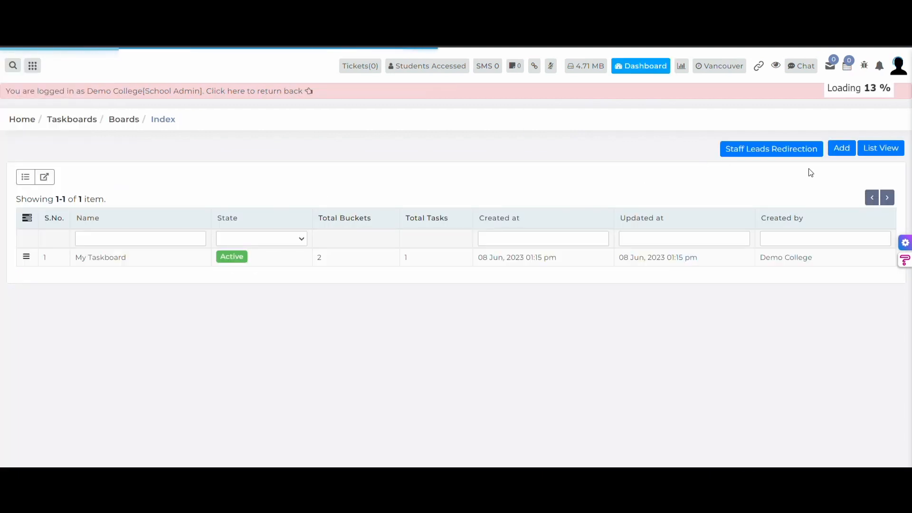
- Create a new taskboard named Testing Taskboard, keeping the default task limit and active state
click(842, 148)
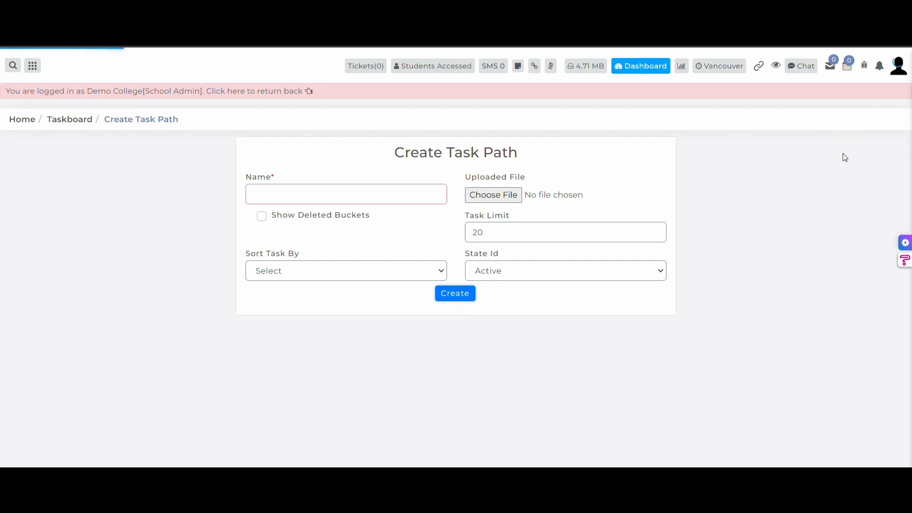
click(292, 194)
text(Testing Taskboard)
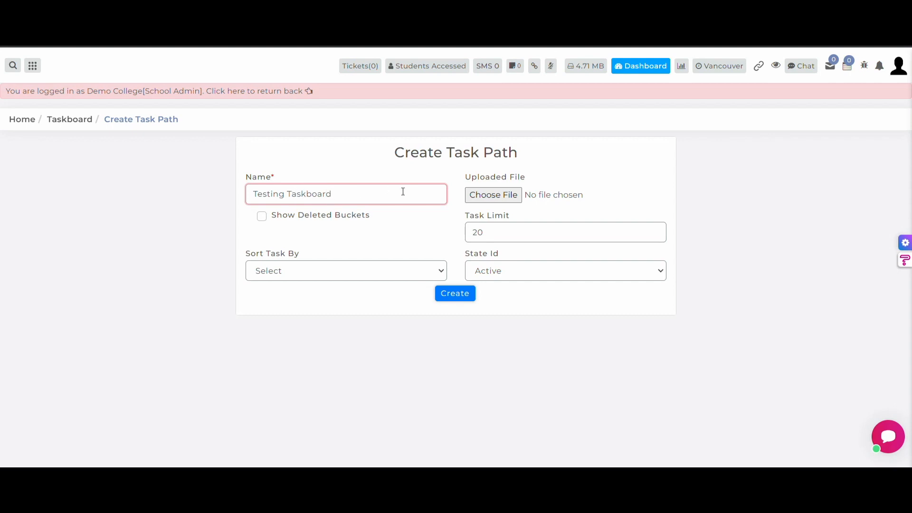
click(277, 271)
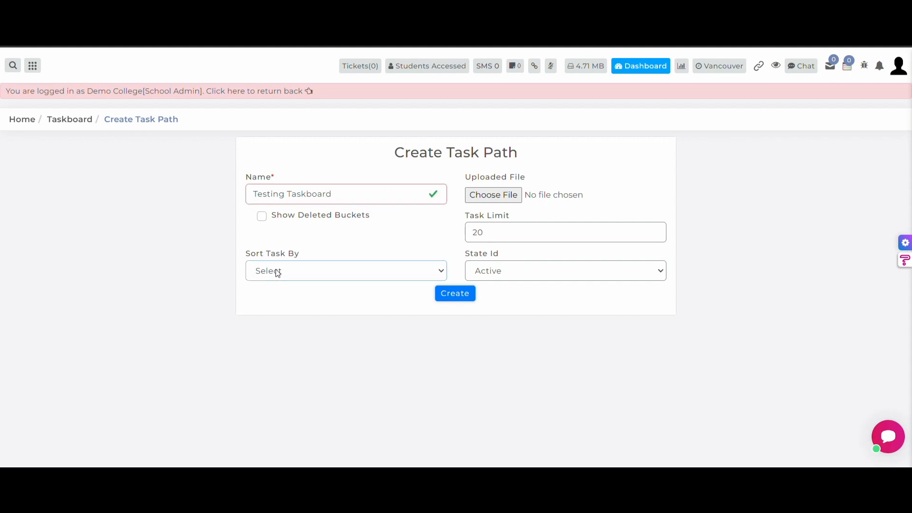
click(458, 294)
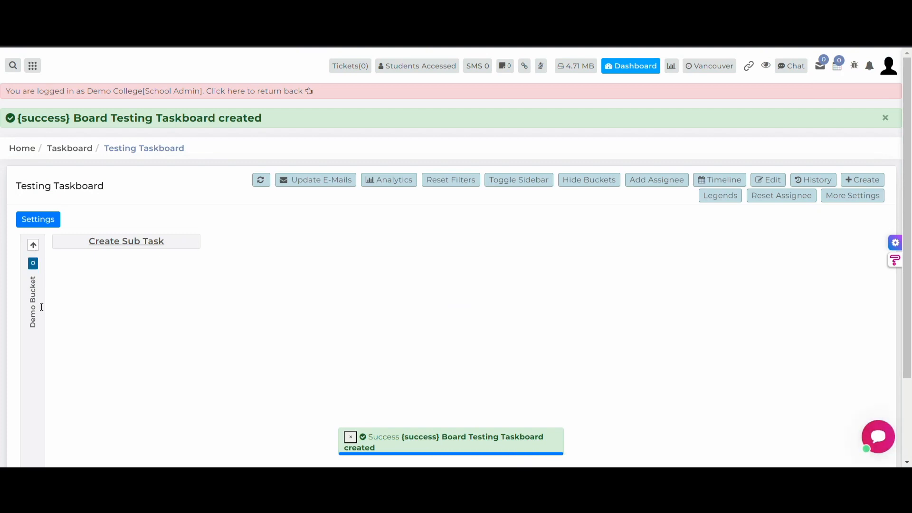
- Rename Demo Bucket in Testing Taskboard as Bucket 1 and turn on Show In Dashboard for it
click(32, 245)
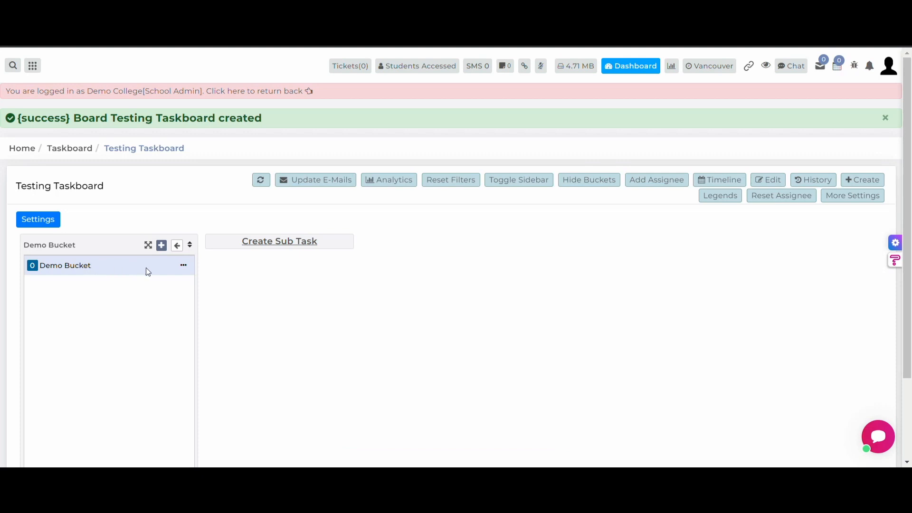
click(188, 268)
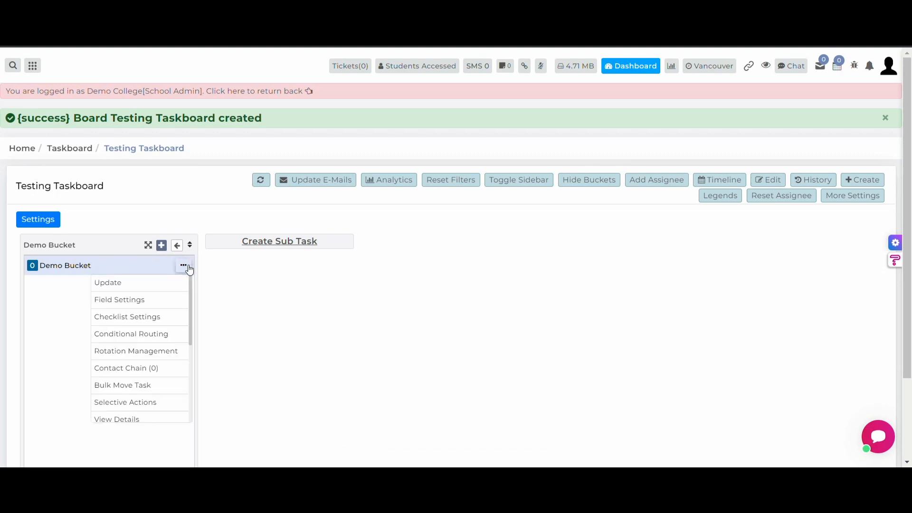
click(113, 284)
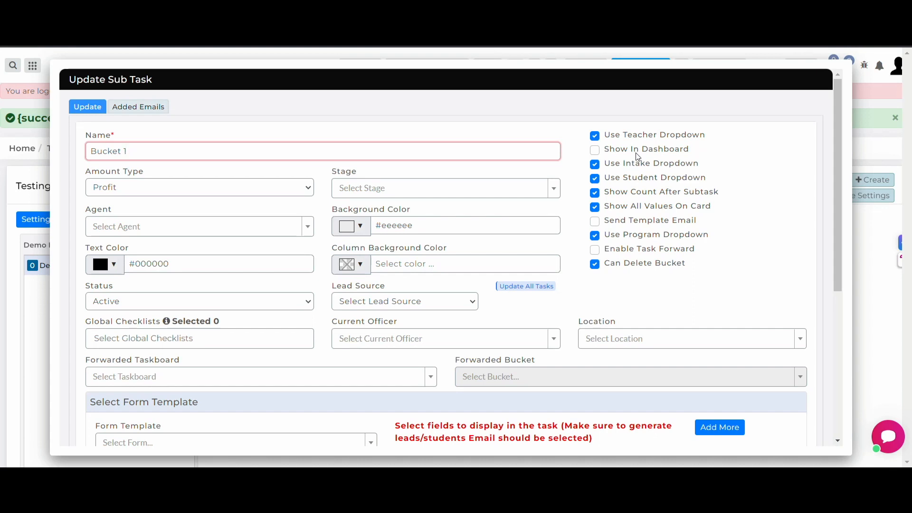
click(595, 152)
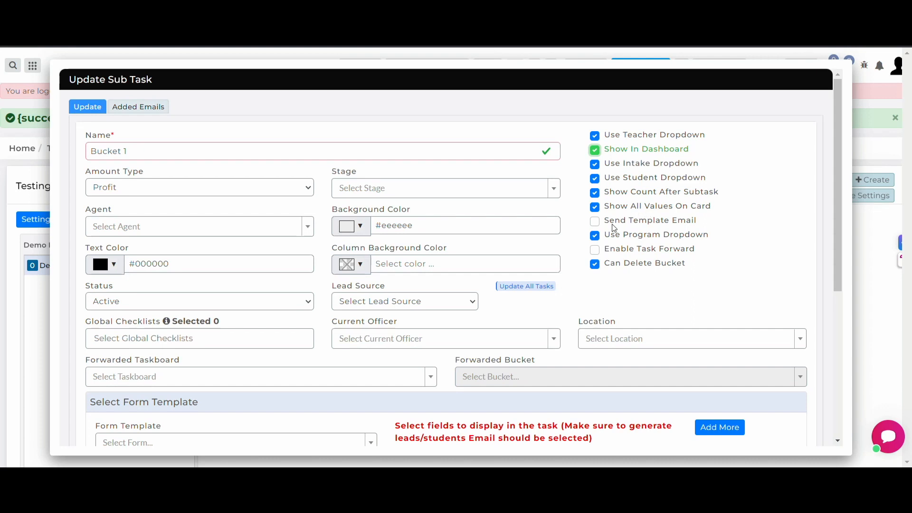
- Examine the current officer, lead source and location choices in the bucket's settings
scroll(581, 272, down, 1)
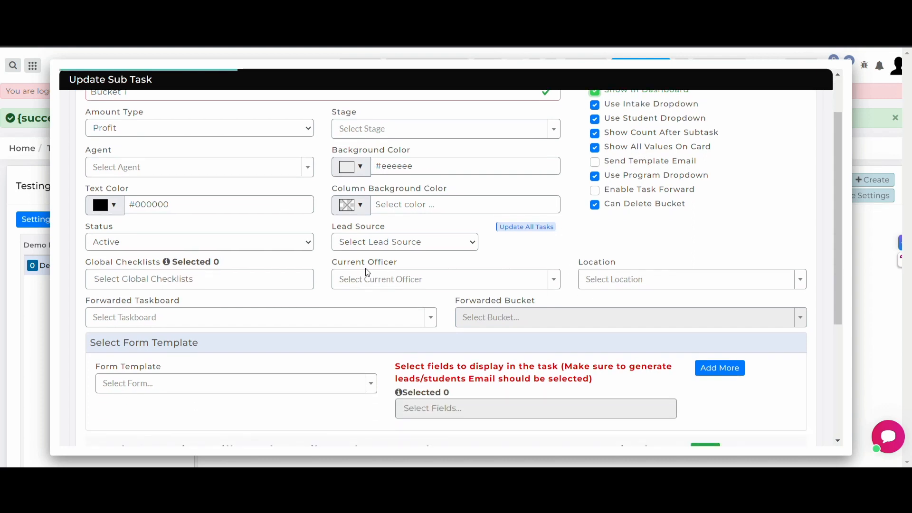
triple_click(357, 268)
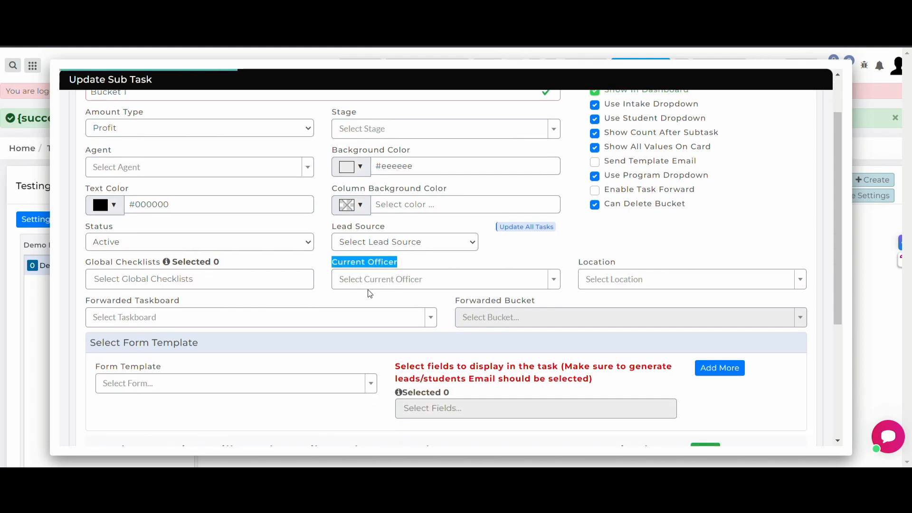
click(370, 293)
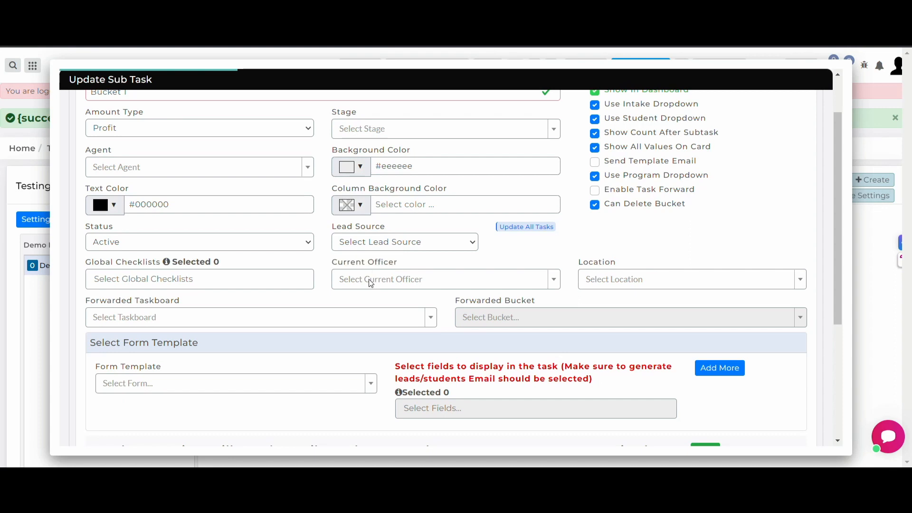
click(369, 280)
click(359, 282)
click(387, 243)
click(621, 285)
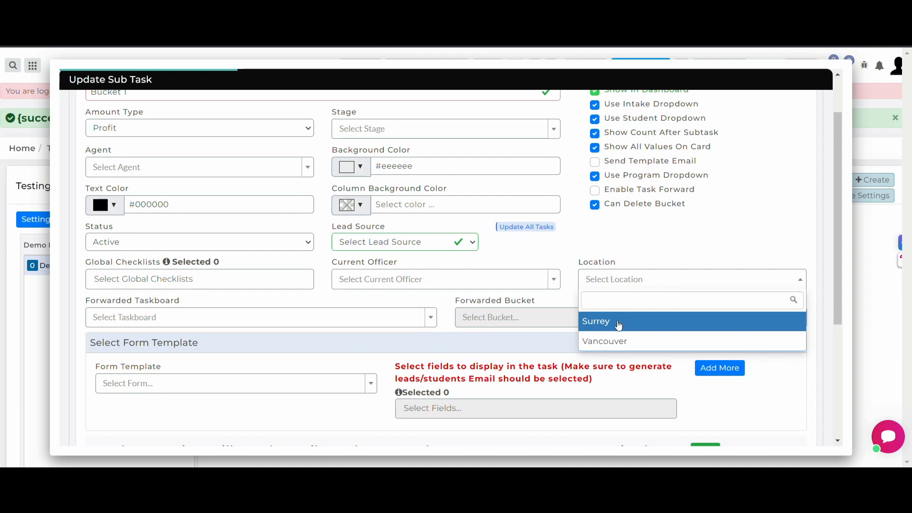
click(616, 234)
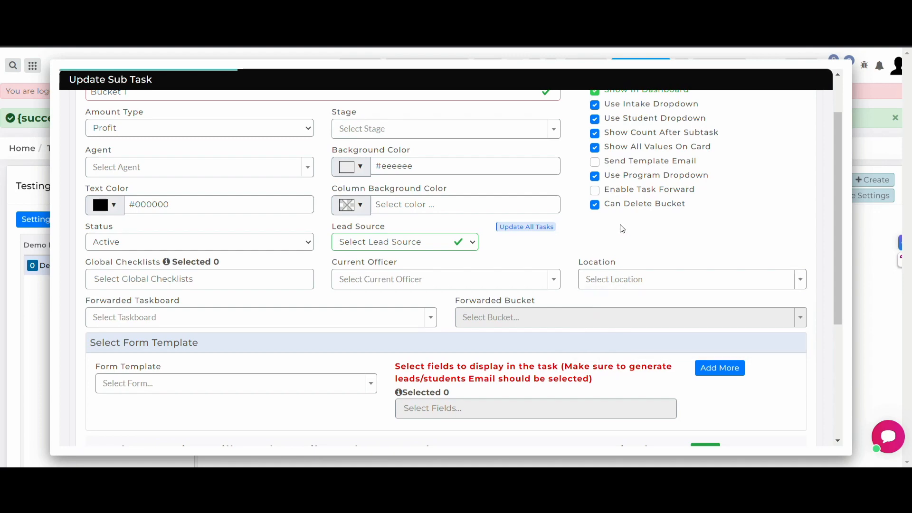
- Save the updated settings of Bucket 1 and close its settings dialog
scroll(511, 366, down, 4)
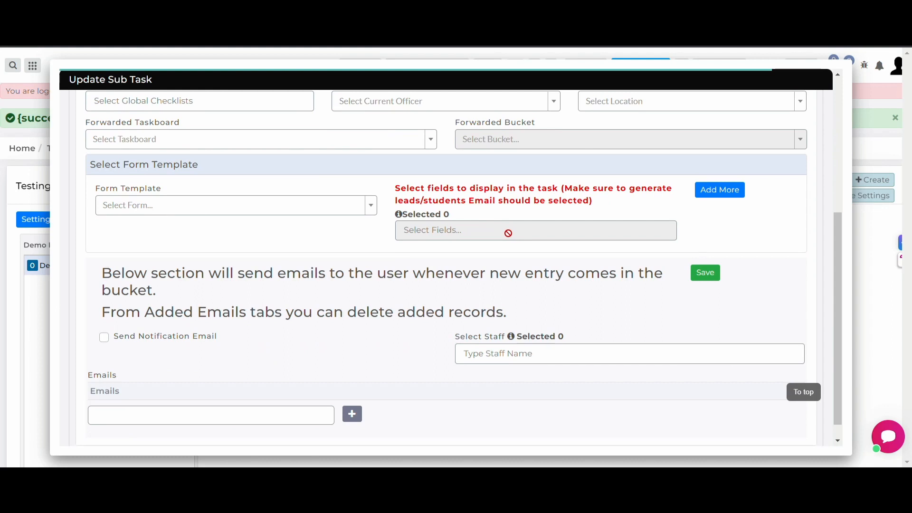
click(710, 279)
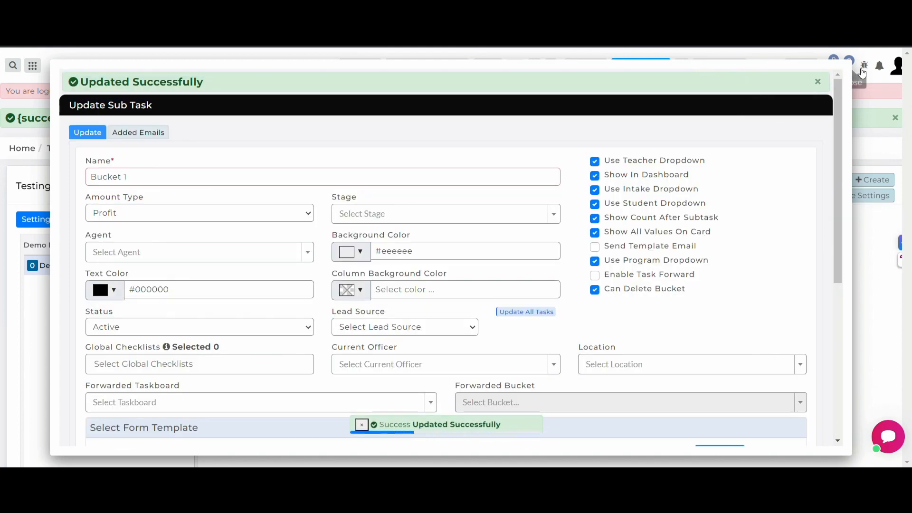
click(849, 65)
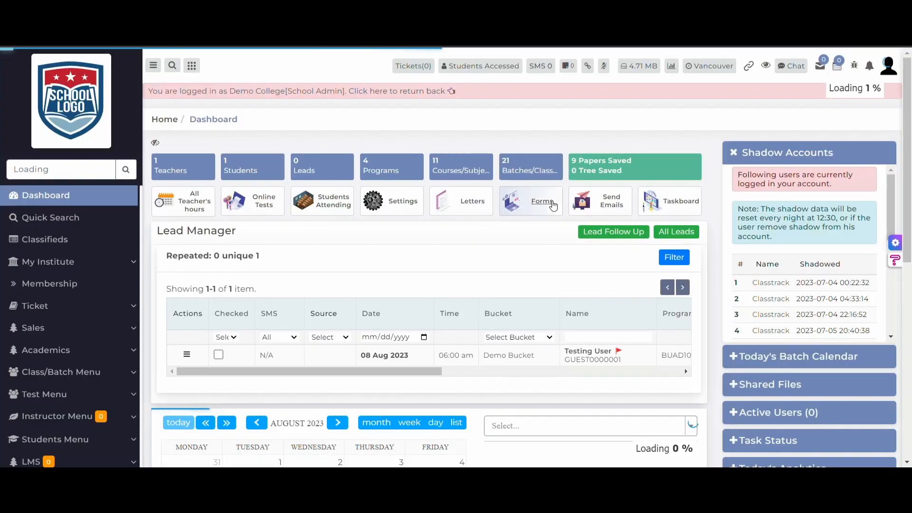
- Create and save a form template titled Taskboard Example with three text fields on its first page
click(549, 204)
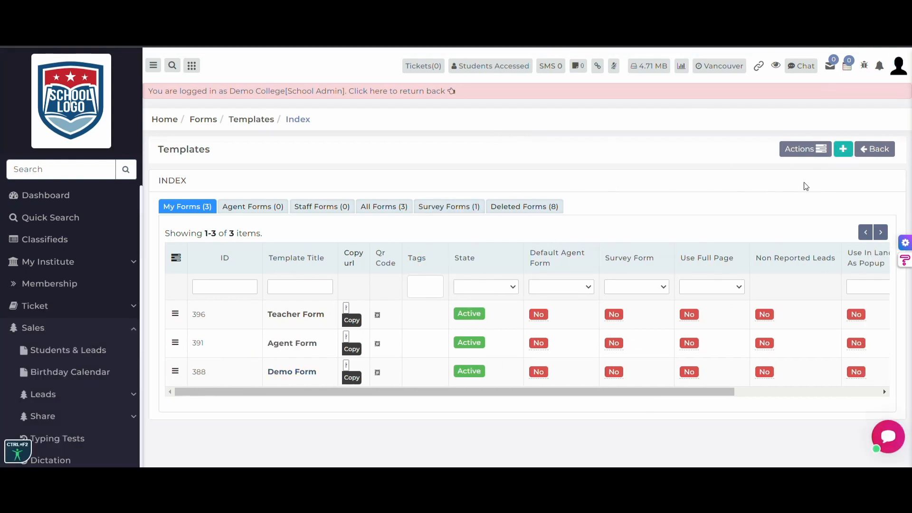
click(320, 199)
text(Taskboard Example)
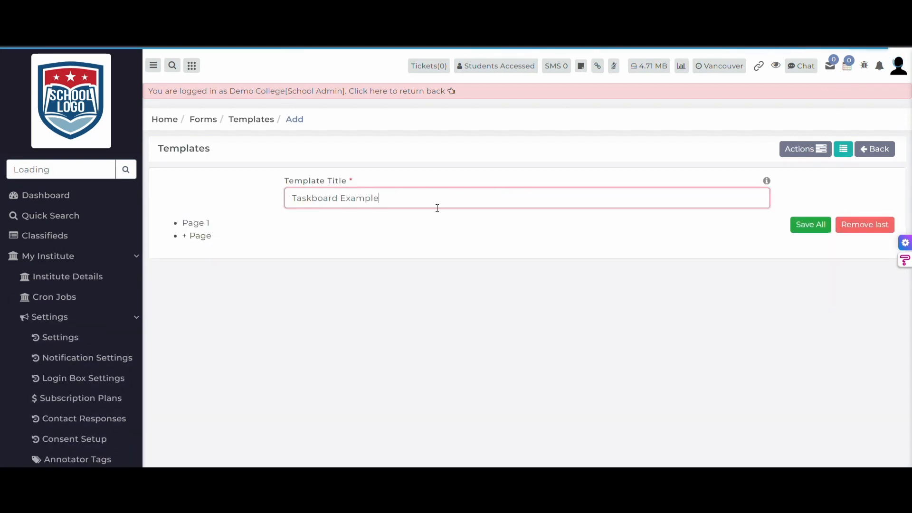
click(782, 287)
click(781, 287)
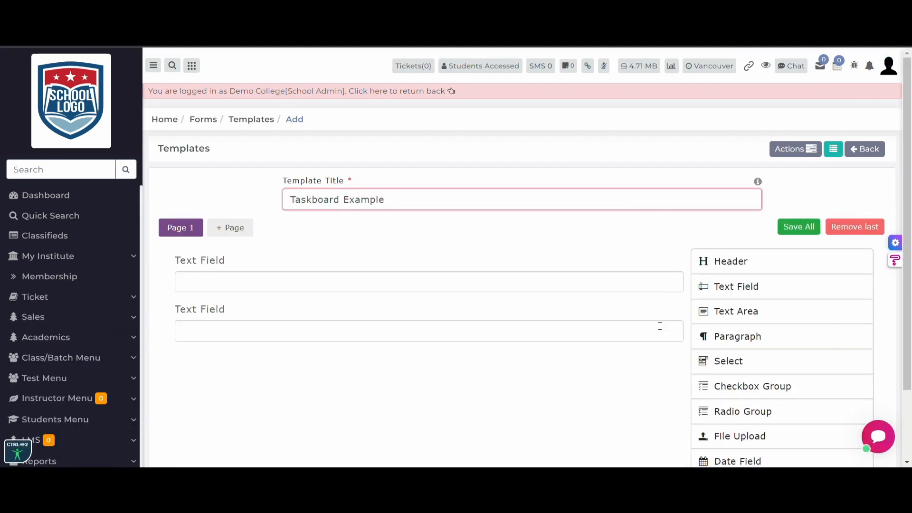
click(782, 287)
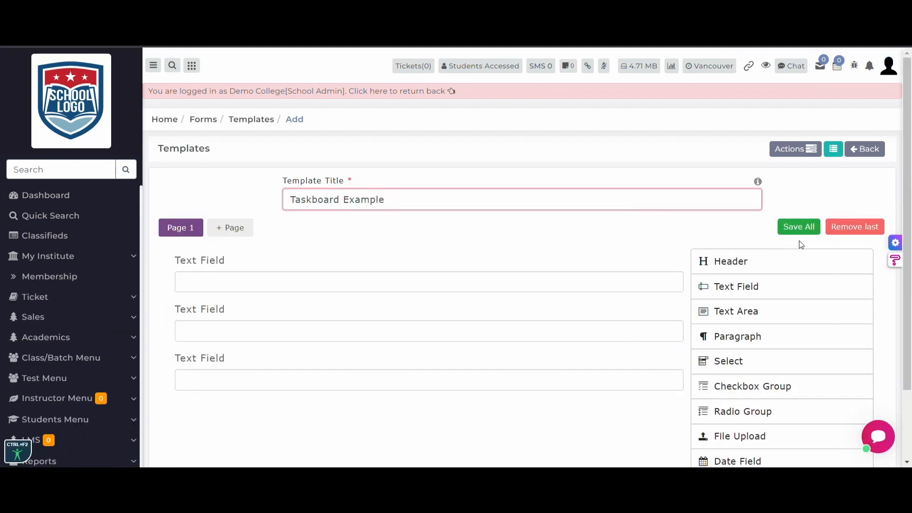
click(799, 228)
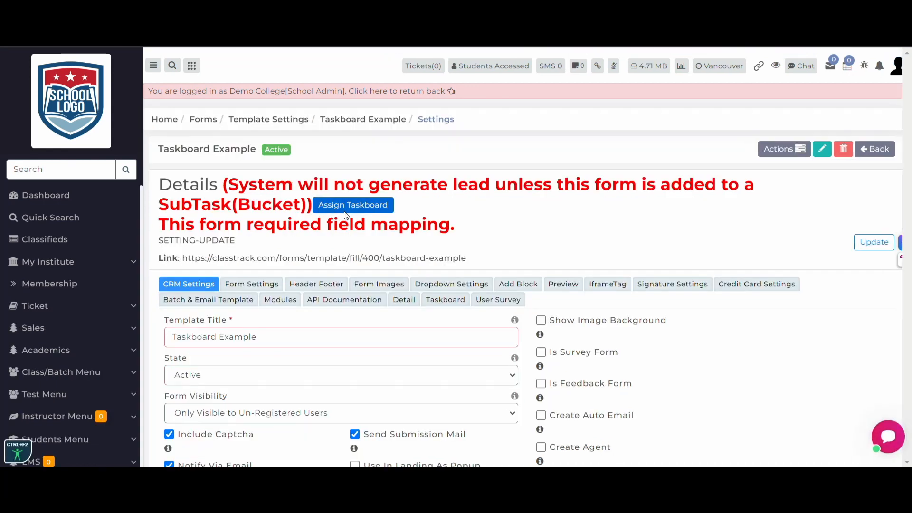
- Start assigning a taskboard to the Taskboard Example form and choose Testing Taskboard
click(345, 209)
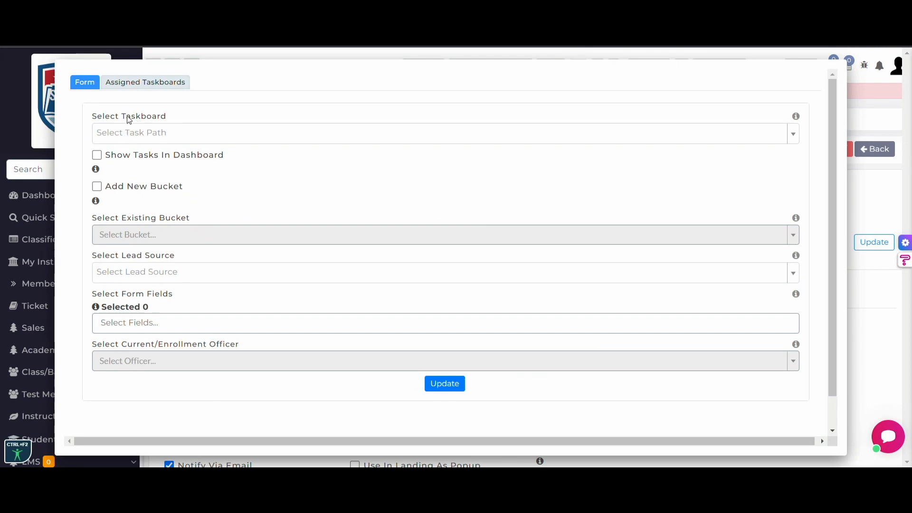
click(126, 135)
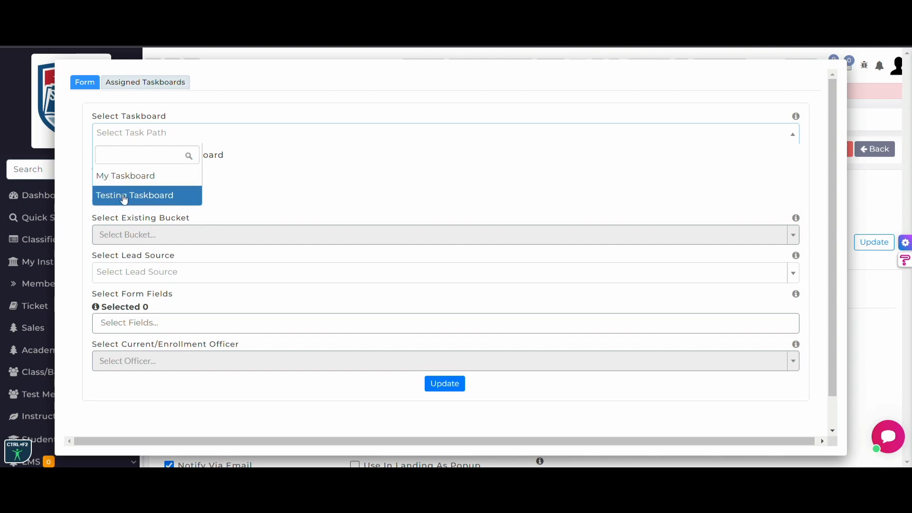
click(124, 201)
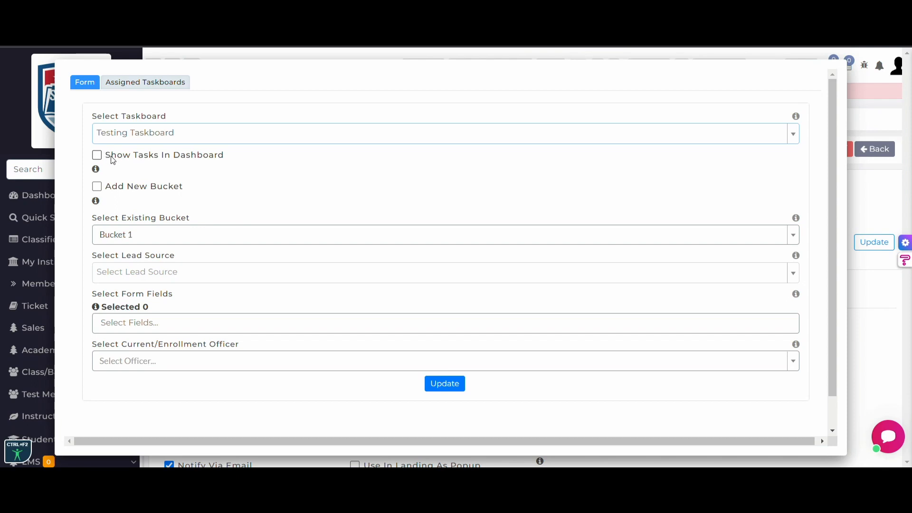
- Examine the new bucket option and the existing bucket and lead source choices in the taskboard assignment
click(114, 190)
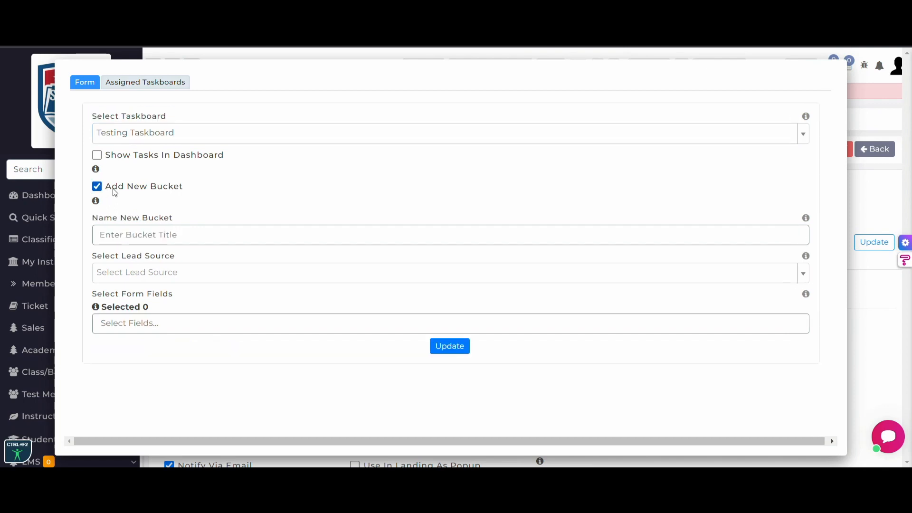
click(124, 234)
click(115, 190)
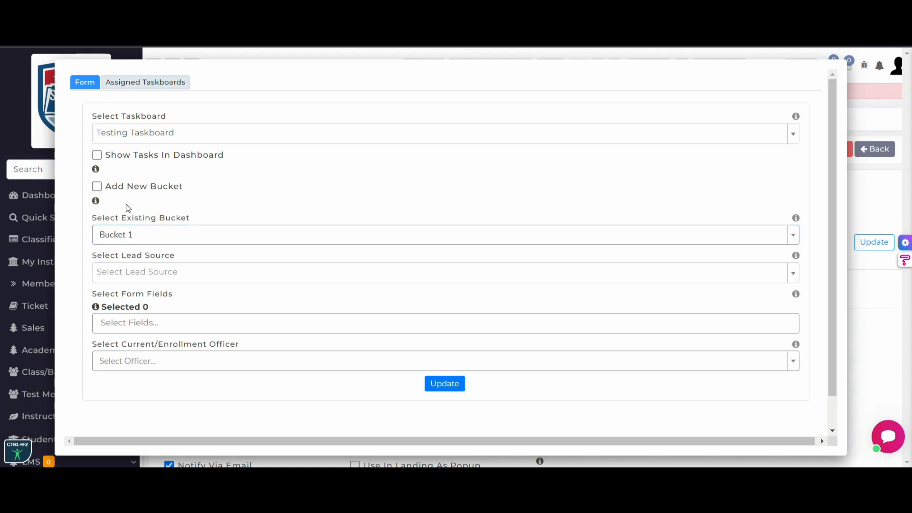
click(130, 236)
click(131, 237)
scroll(145, 197, down, 1)
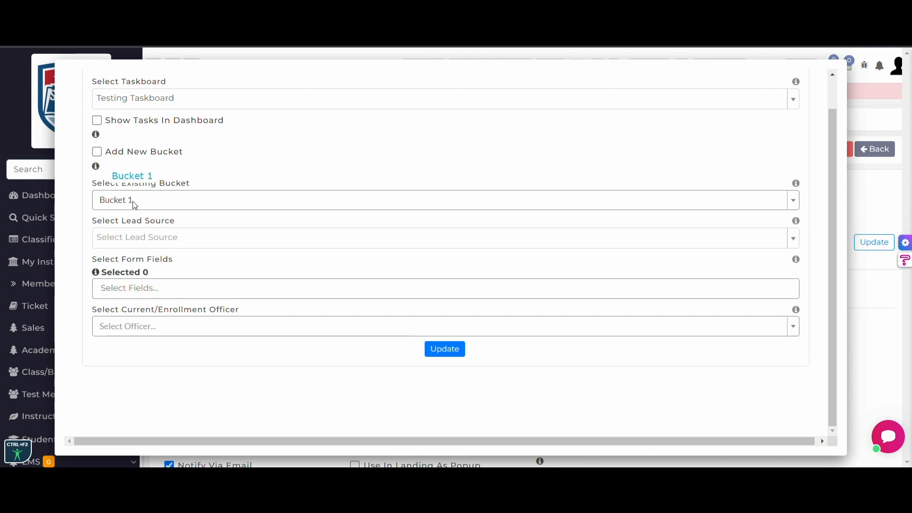
click(127, 241)
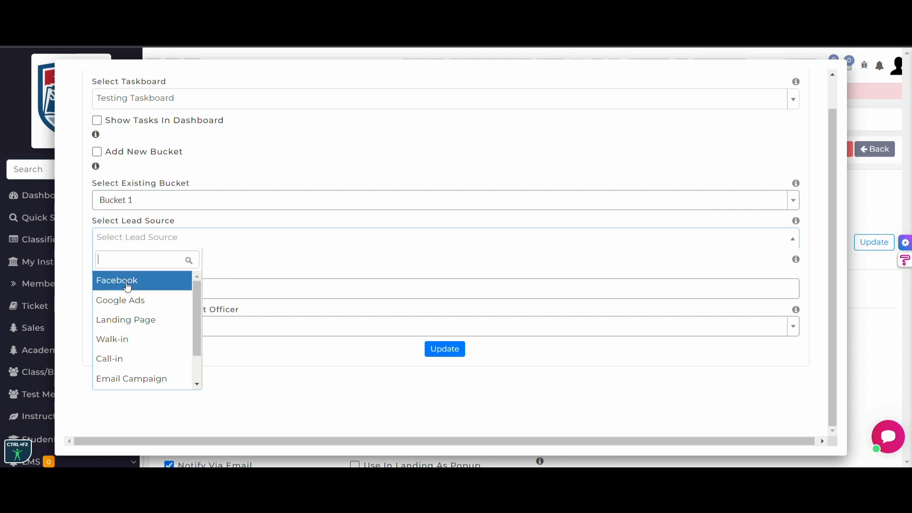
click(242, 270)
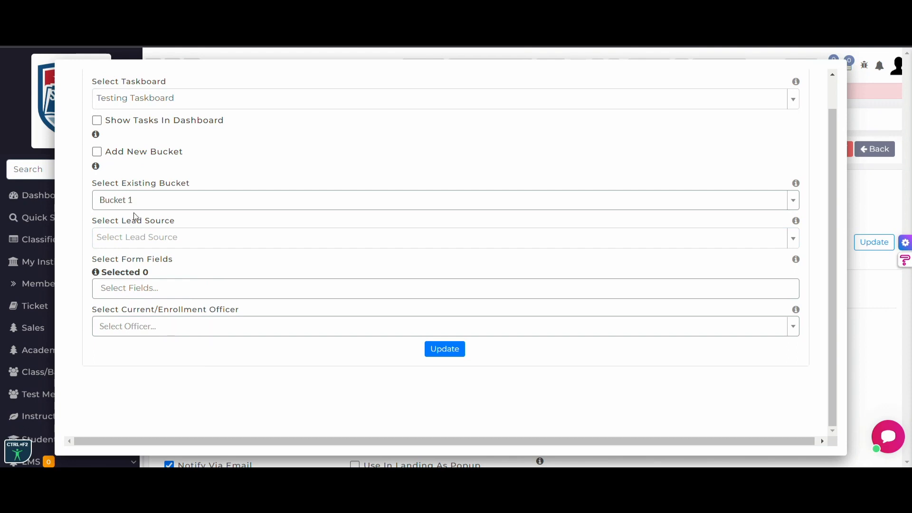
- Include all three text fields of the form in the taskboard assignment and submit the assignment
click(129, 297)
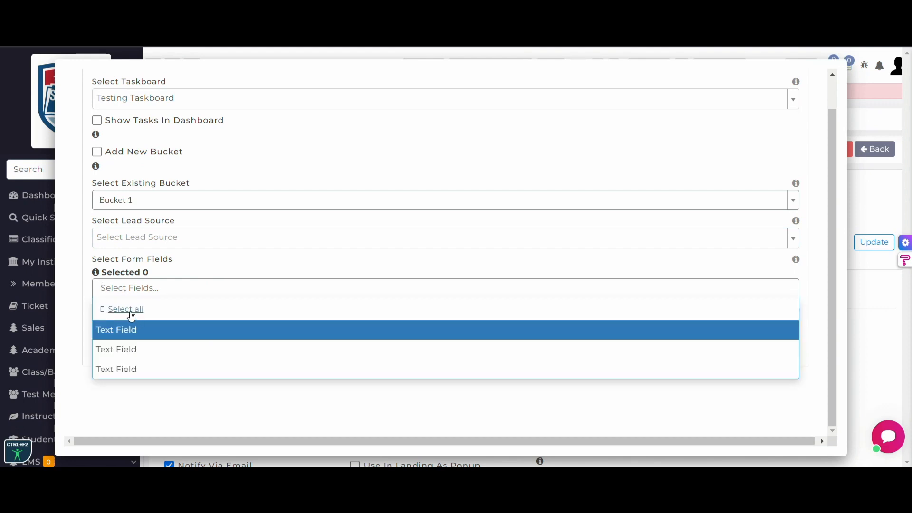
click(129, 309)
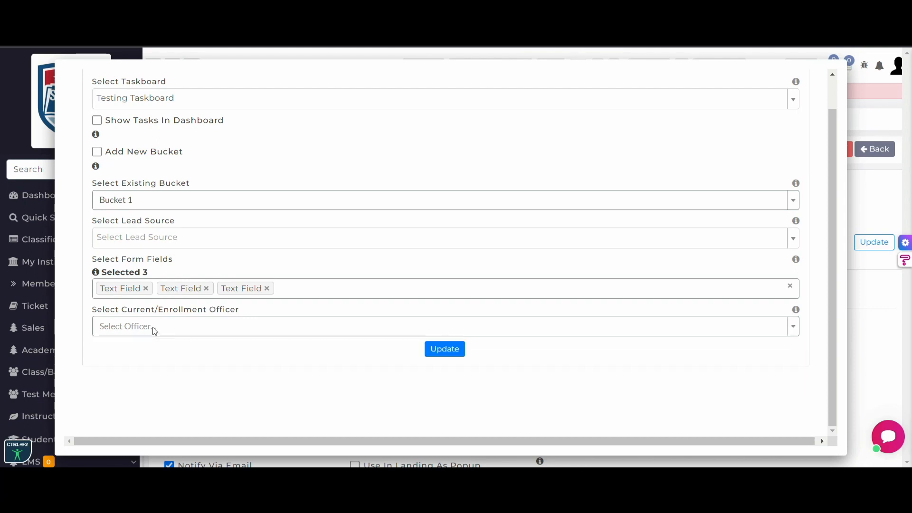
click(450, 352)
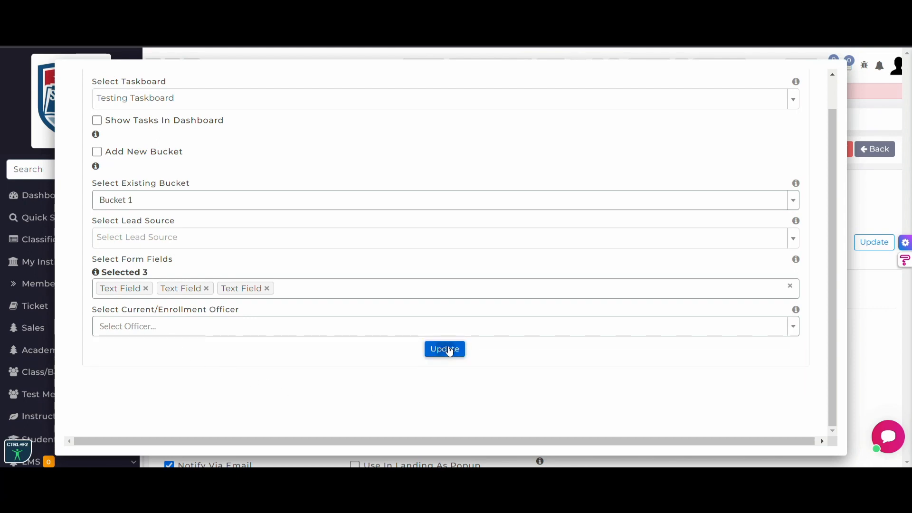